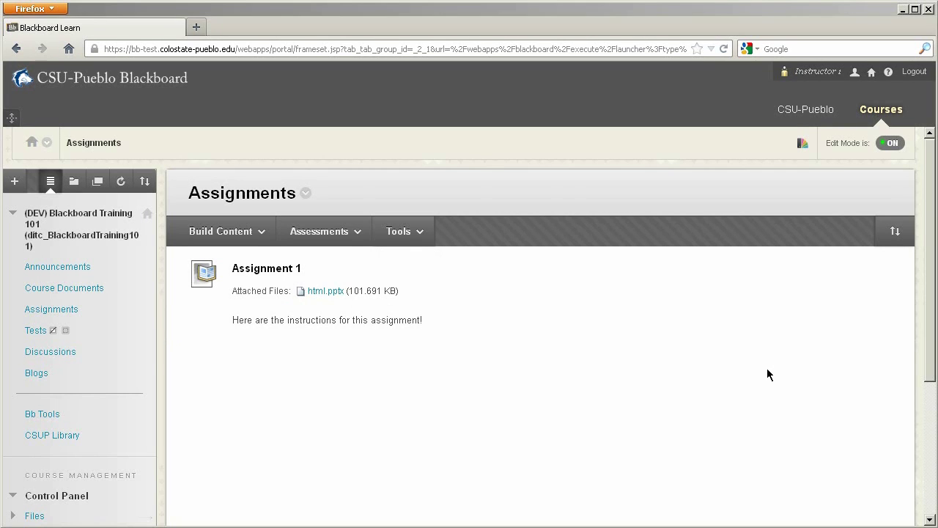
- Sign out of the instructor account
click(913, 72)
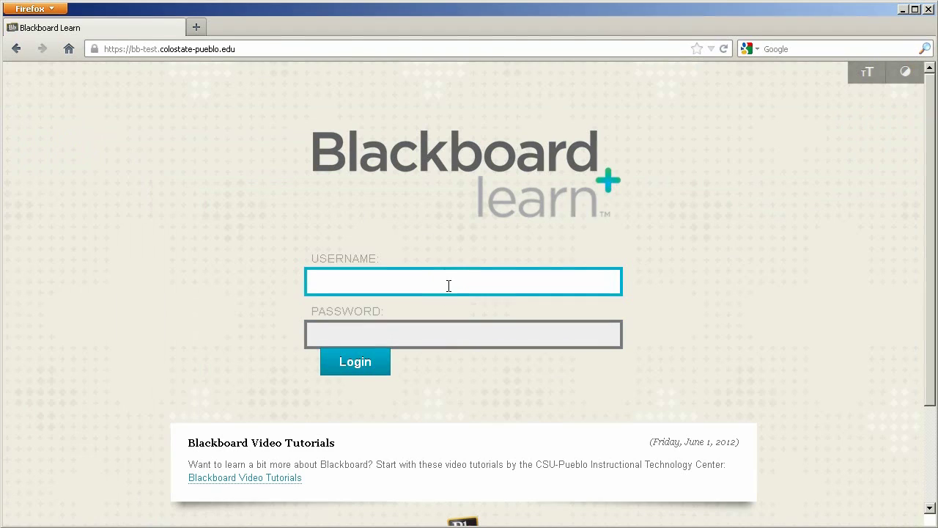
- Sign in with the student's username and password
text(user10)
key(Tab)
text(•••••••••)
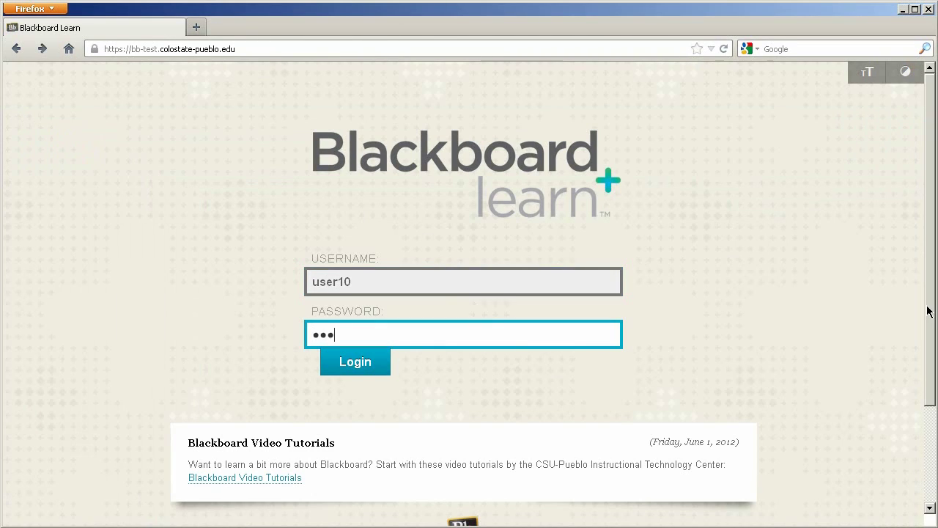
key(Return)
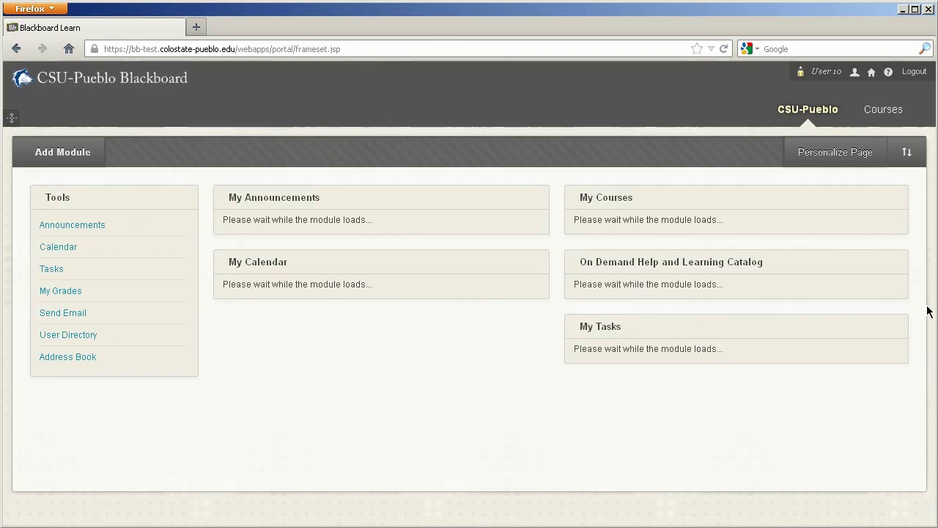
- Open the (DEV) Blackboard Training 101 course and go to its Assignments list
scroll(815, 318, down, 15)
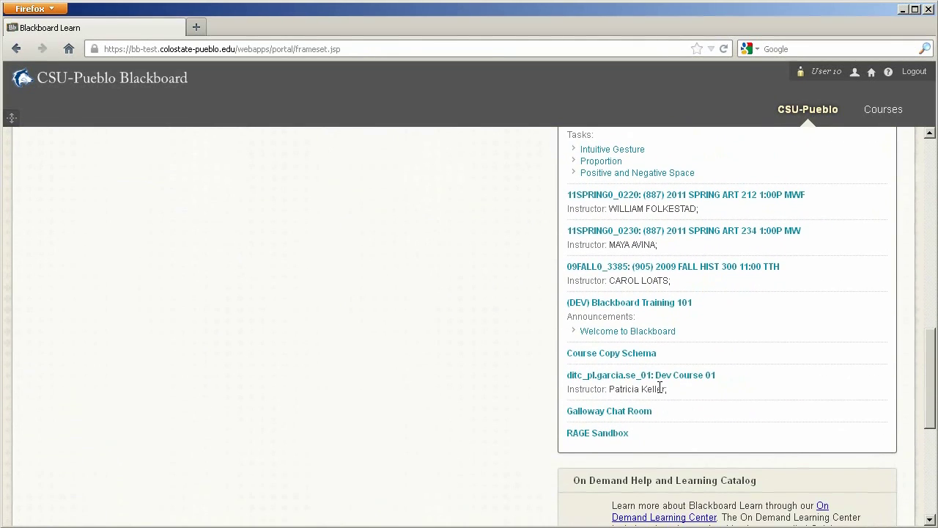
click(630, 303)
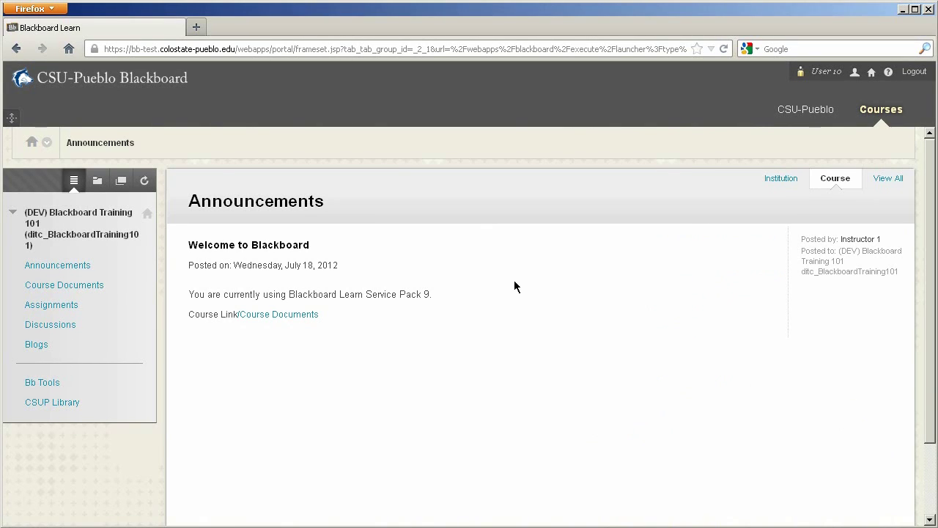
click(28, 307)
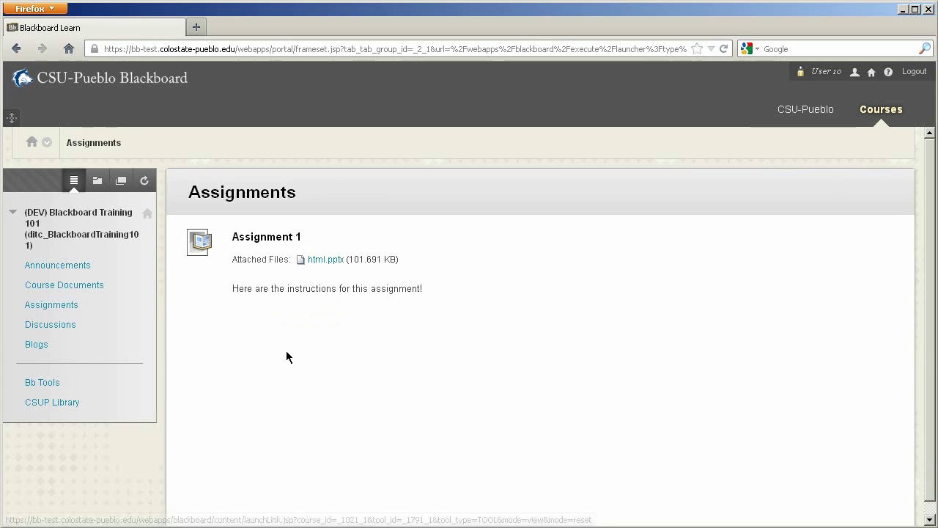
- Open Assignment 1 and review its instructions, July 20, 2012 due date and 100 points
click(269, 242)
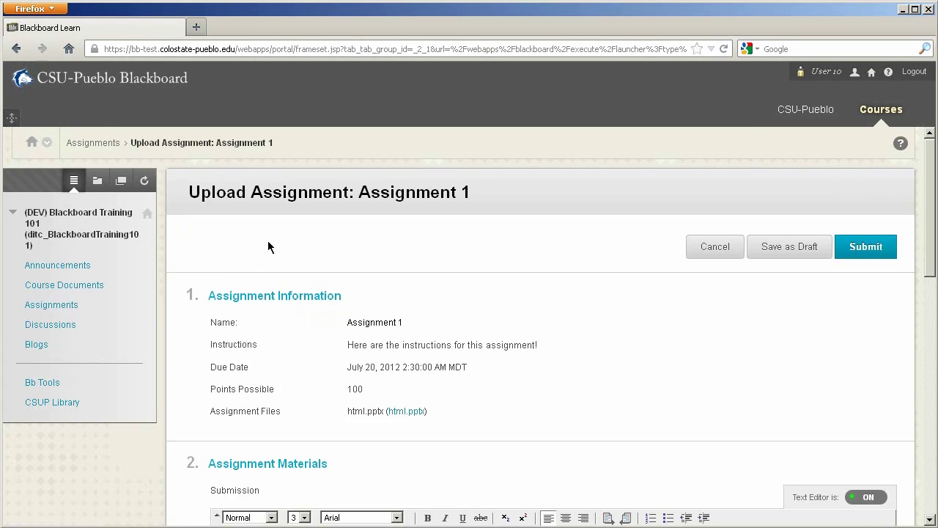
drag(932, 199, 933, 230)
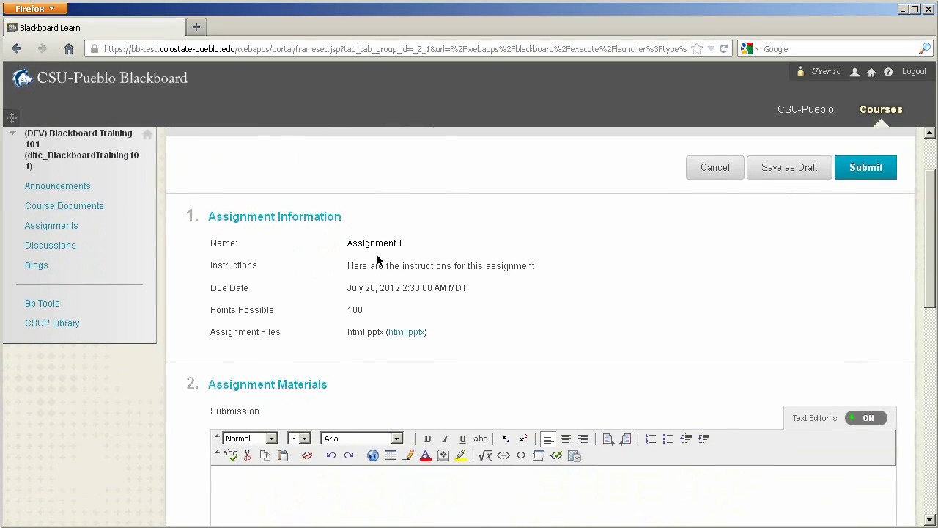
triple_click(345, 262)
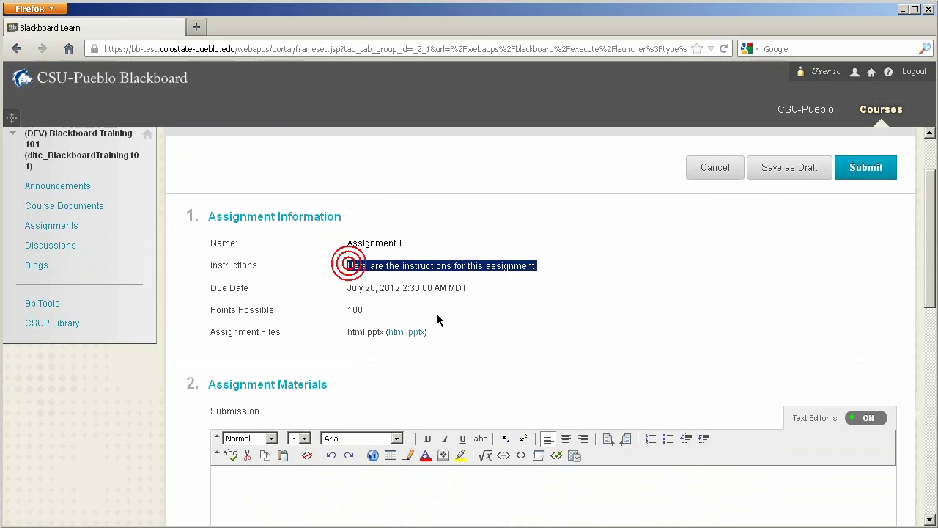
drag(348, 288, 539, 296)
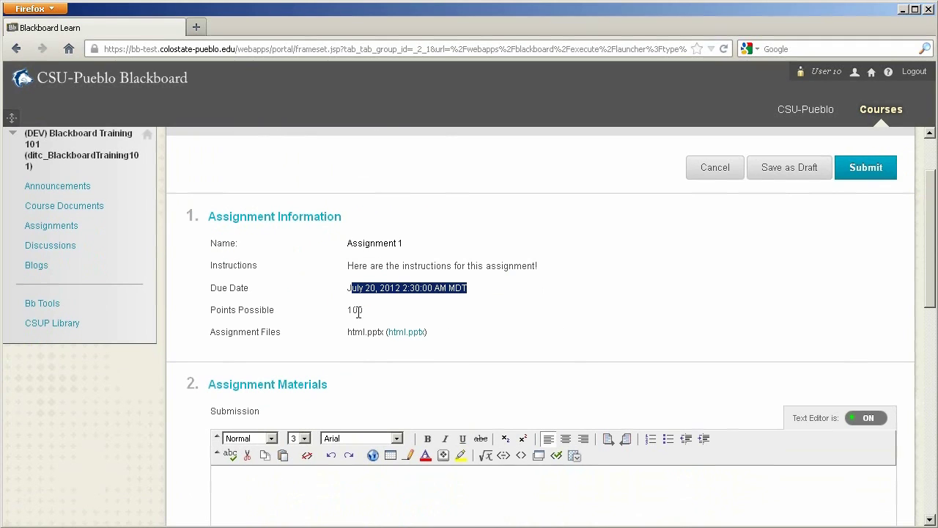
double_click(358, 311)
click(496, 326)
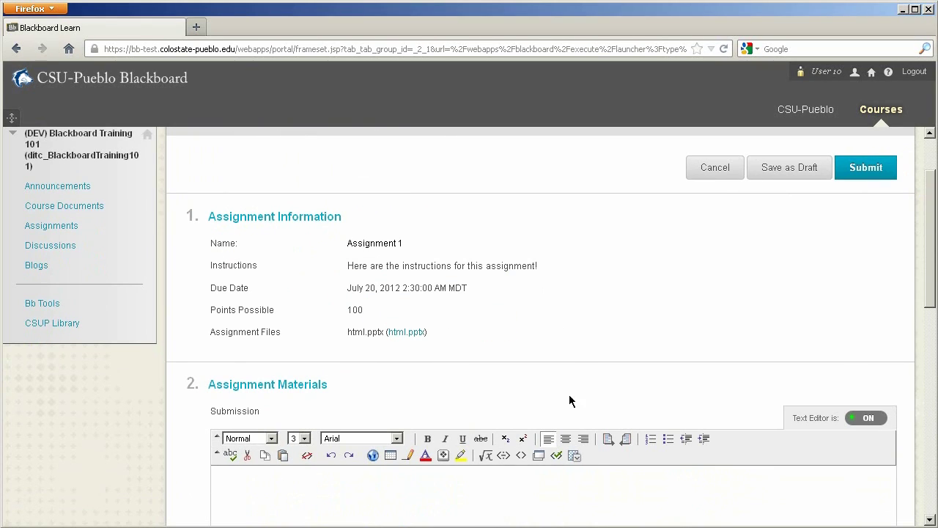
click(410, 333)
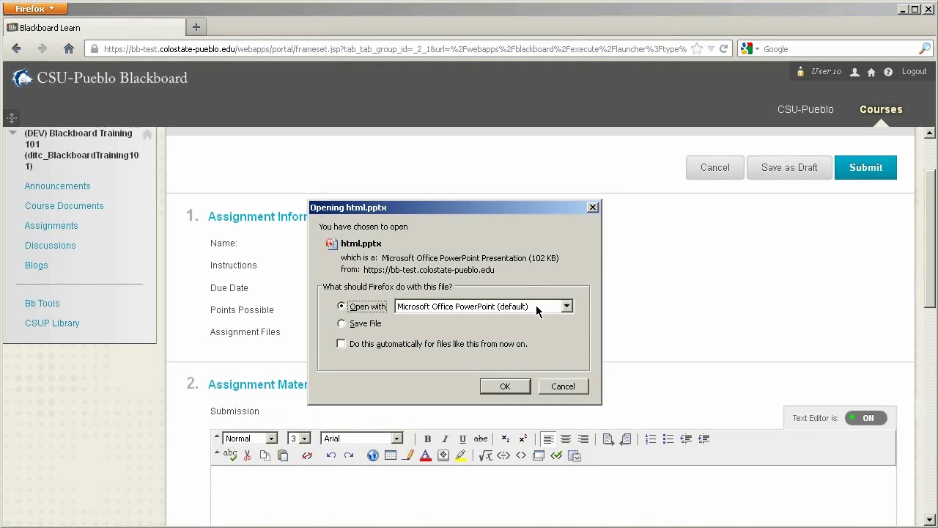
click(563, 387)
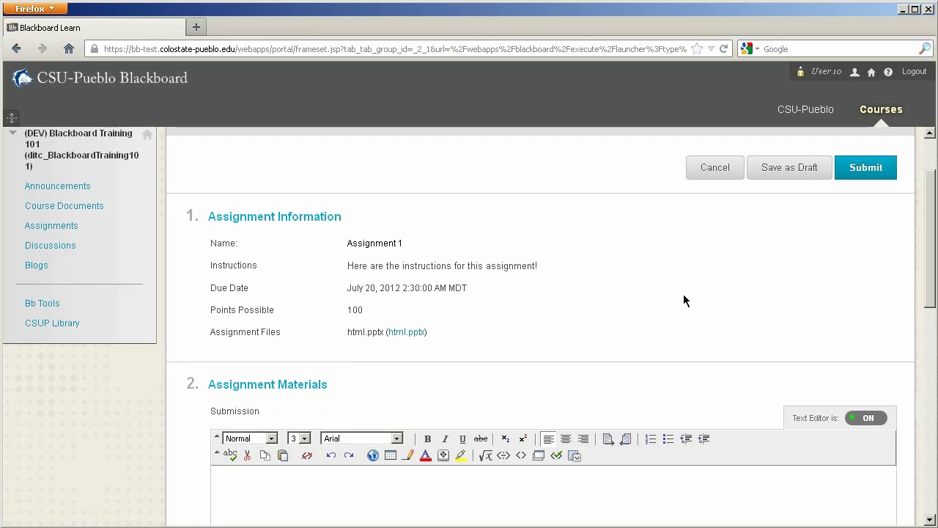
scroll(661, 293, down, 5)
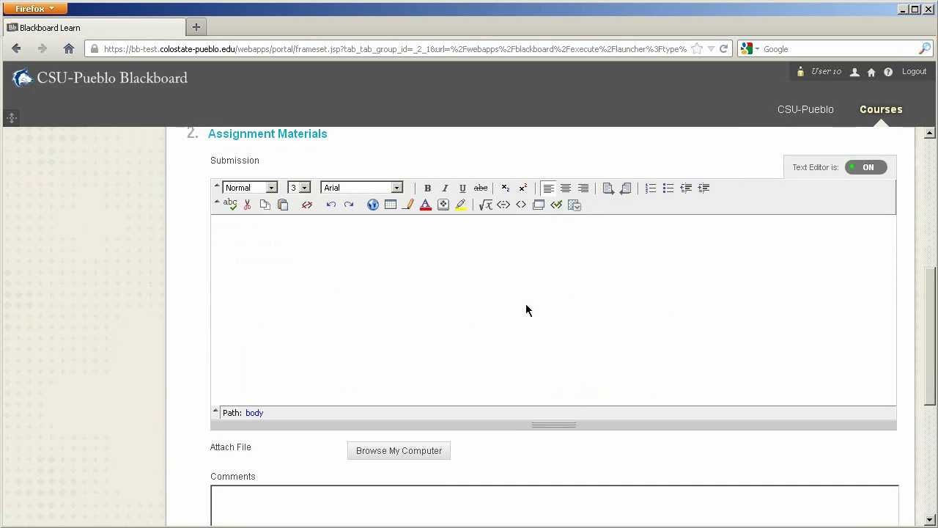
click(522, 272)
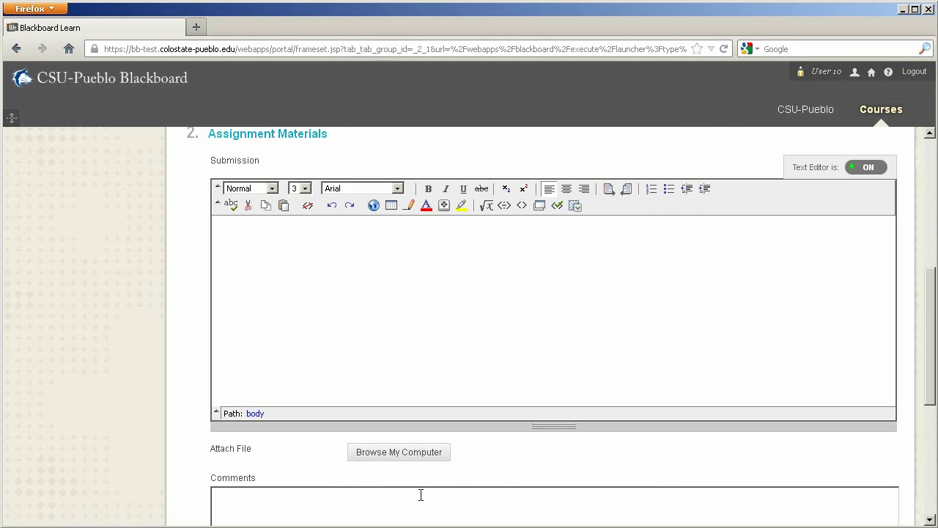
- Attach example.xlsx from the computer to the Assignment 1 submission
click(418, 452)
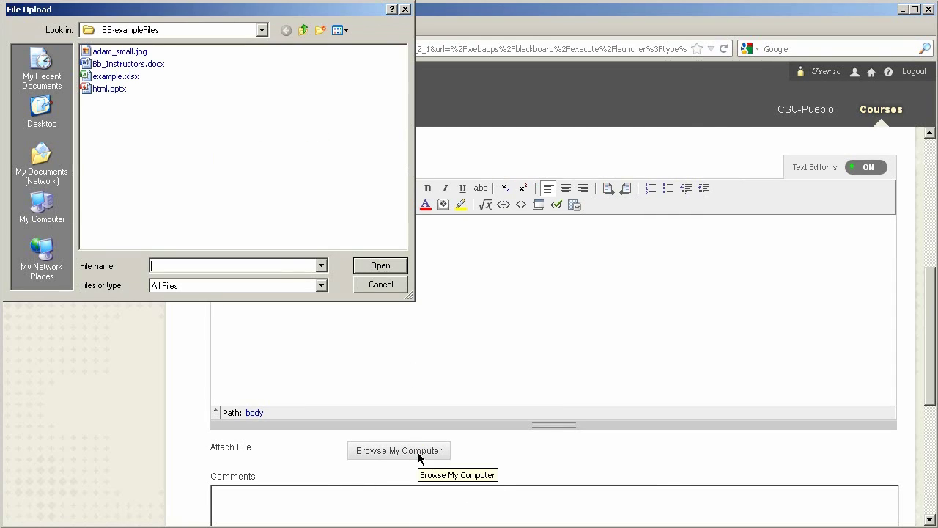
click(120, 78)
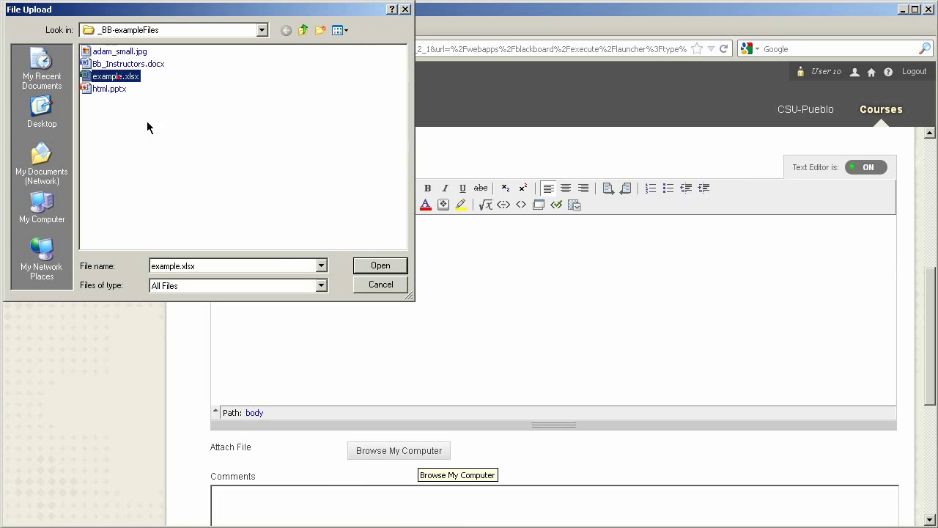
click(398, 265)
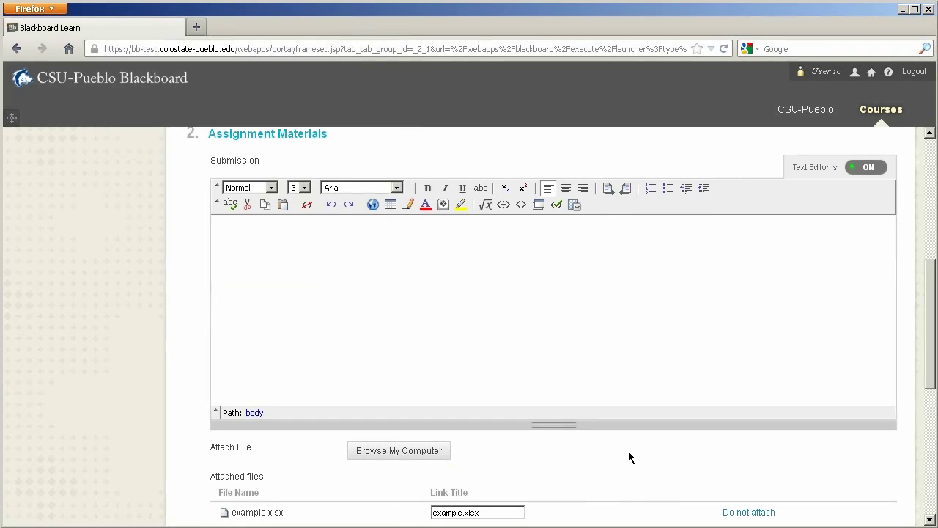
scroll(627, 447, down, 2)
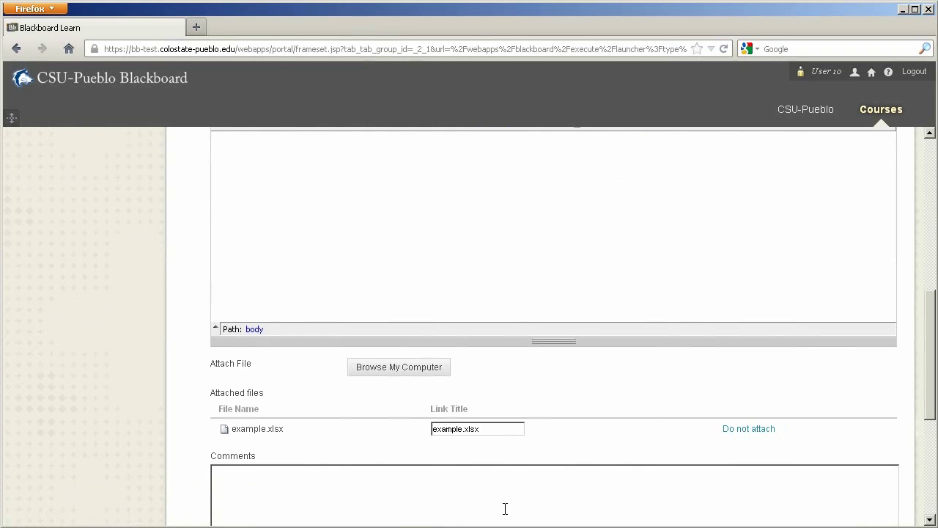
- Attach Bb_Instructors.docx as a second file to the submission
click(377, 369)
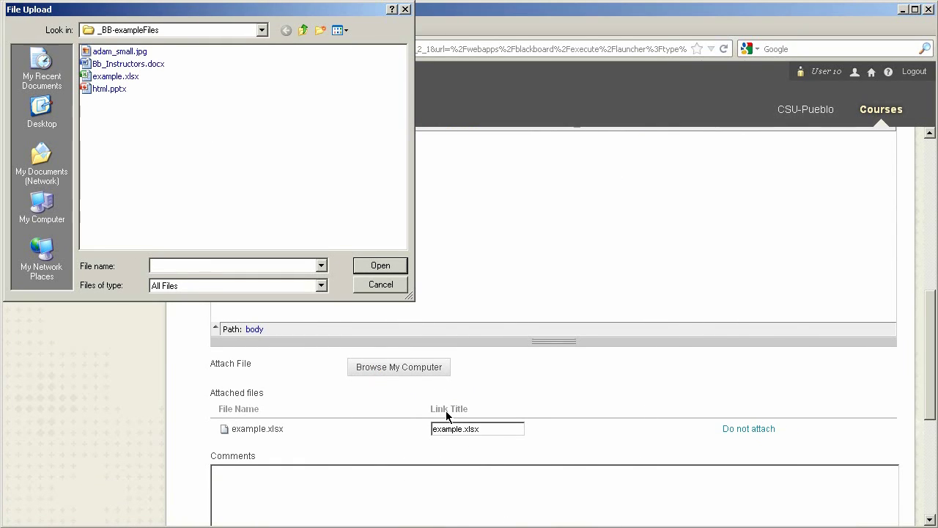
click(128, 64)
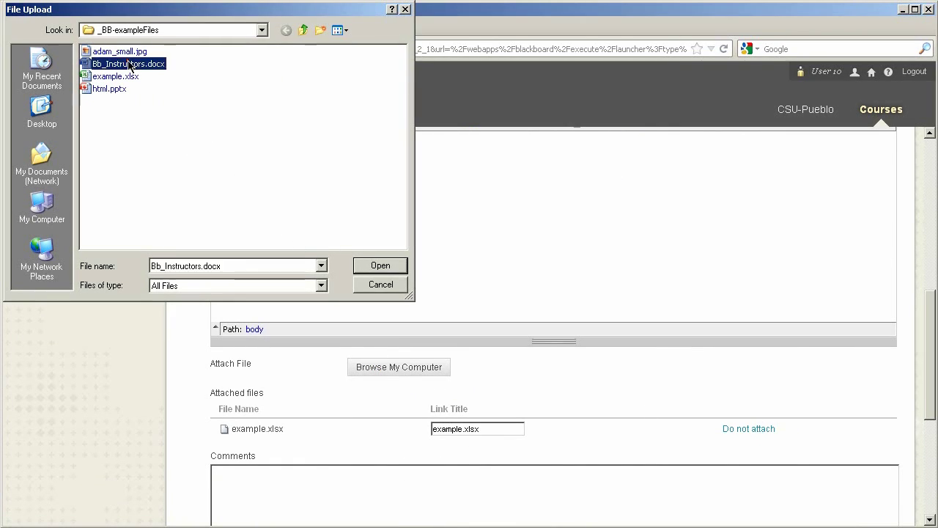
click(355, 264)
scroll(656, 439, down, 1)
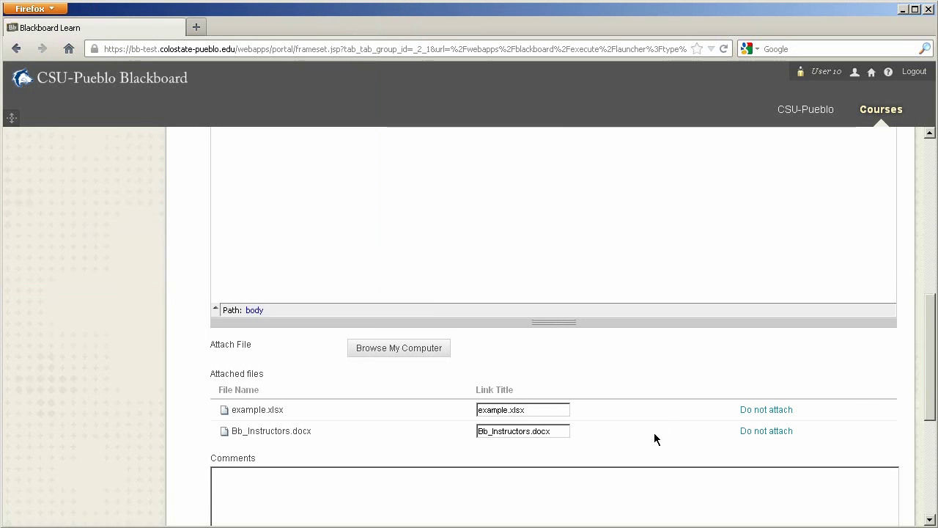
scroll(654, 436, down, 4)
click(250, 360)
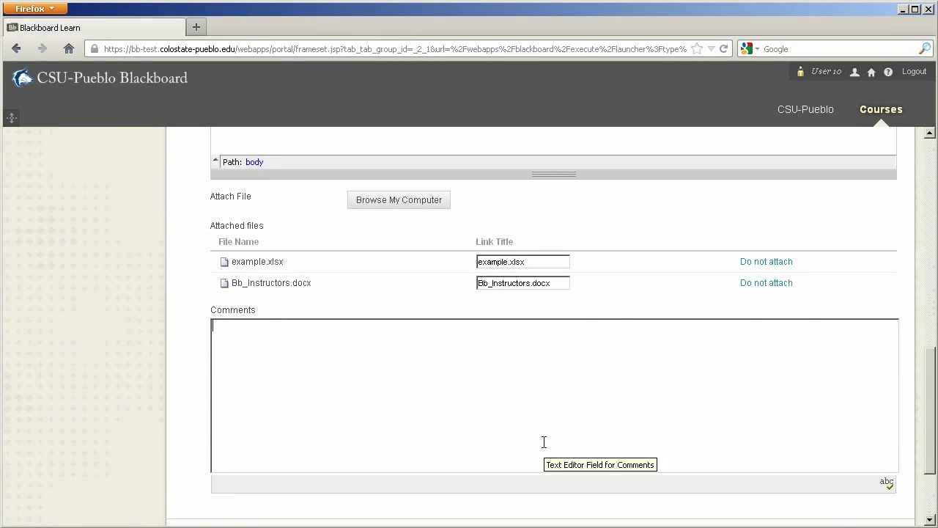
- Add the comment 'Here is my assignment!' and submit Assignment 1
text(Here is my assignment!)
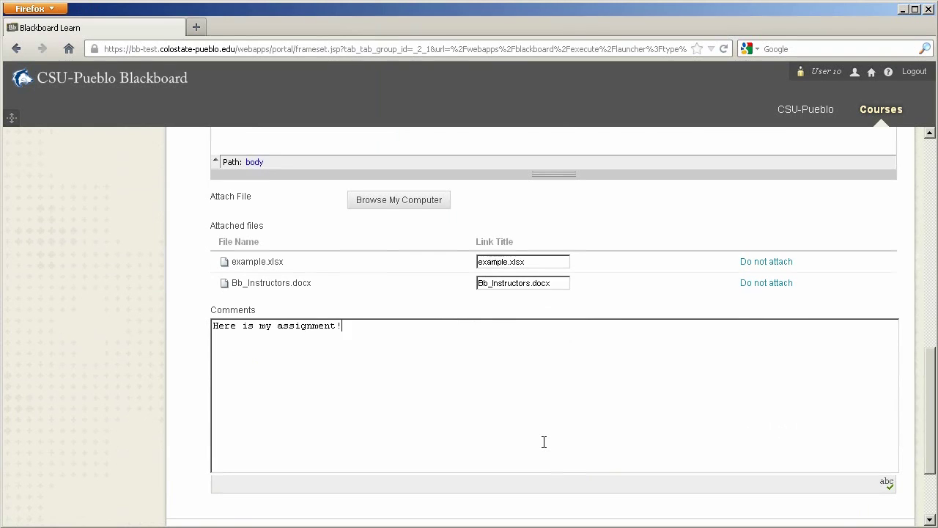
scroll(550, 440, down, 3)
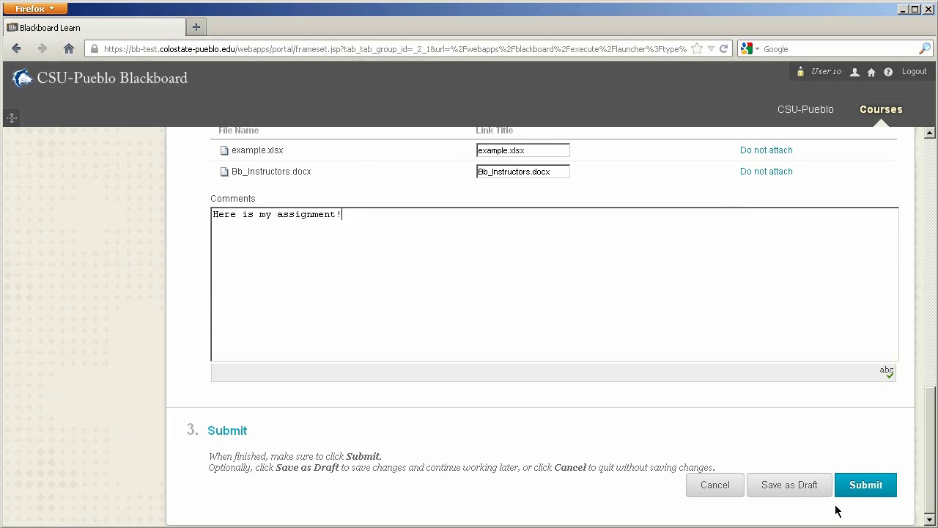
click(862, 490)
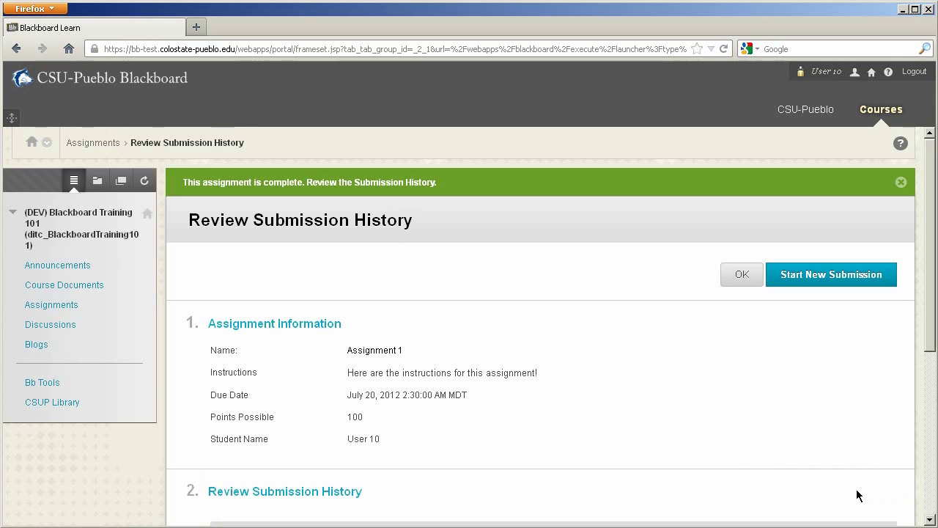
- Review the first submission's files, comment and Needs Grading status, then return to Assignments
scroll(753, 425, down, 5)
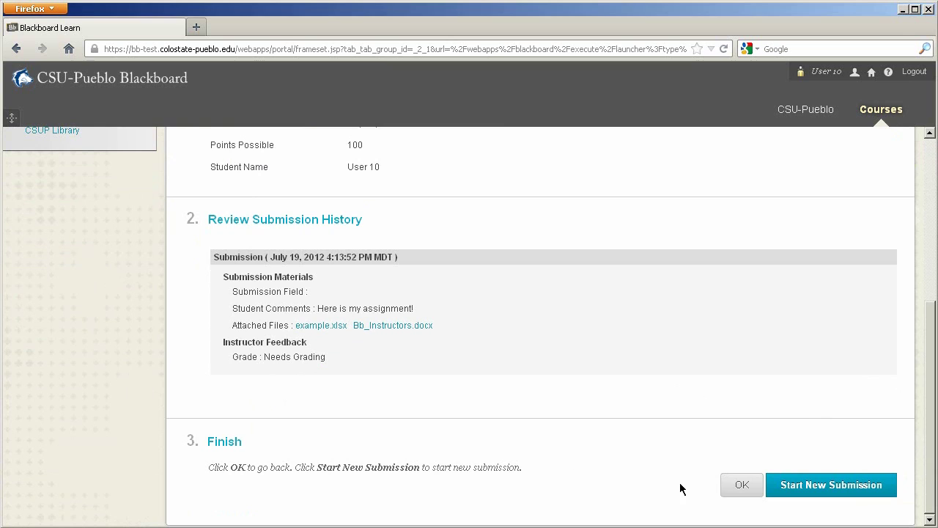
click(732, 491)
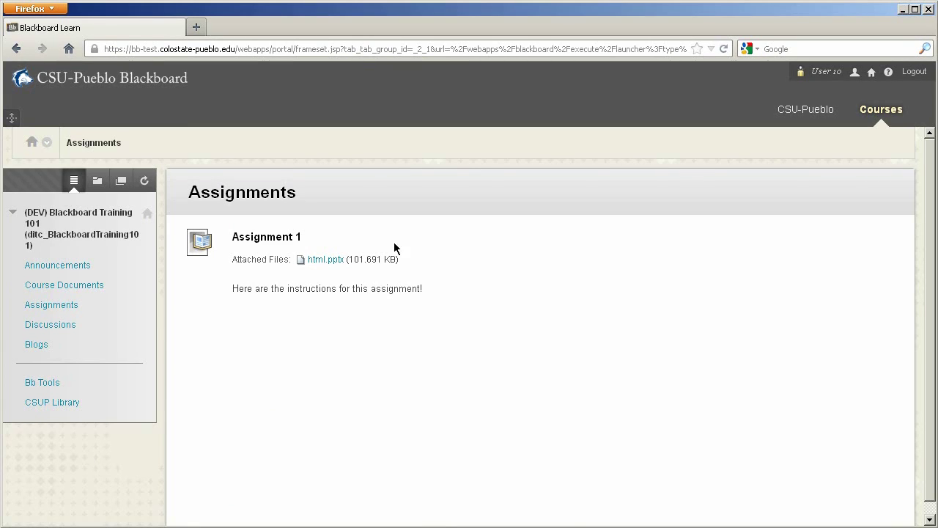
- Open Assignment 1 and start a new submission attempt
click(279, 238)
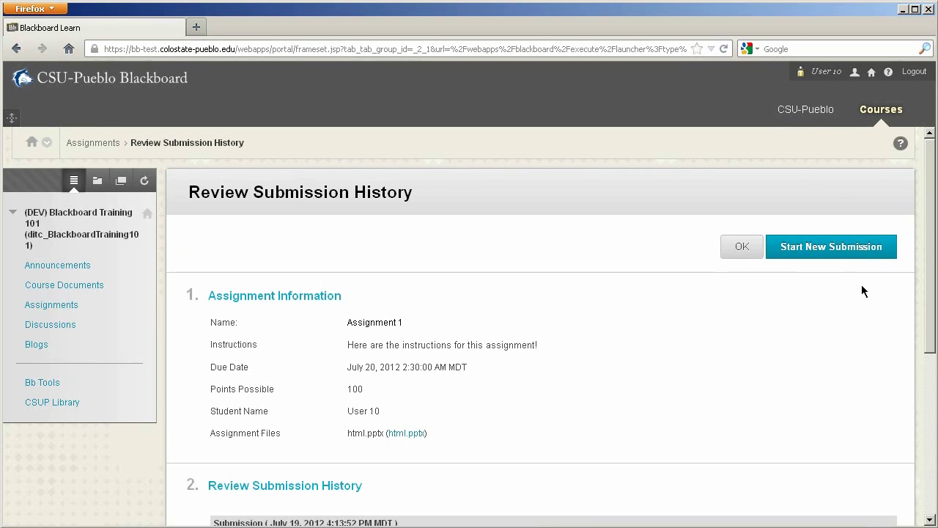
click(843, 253)
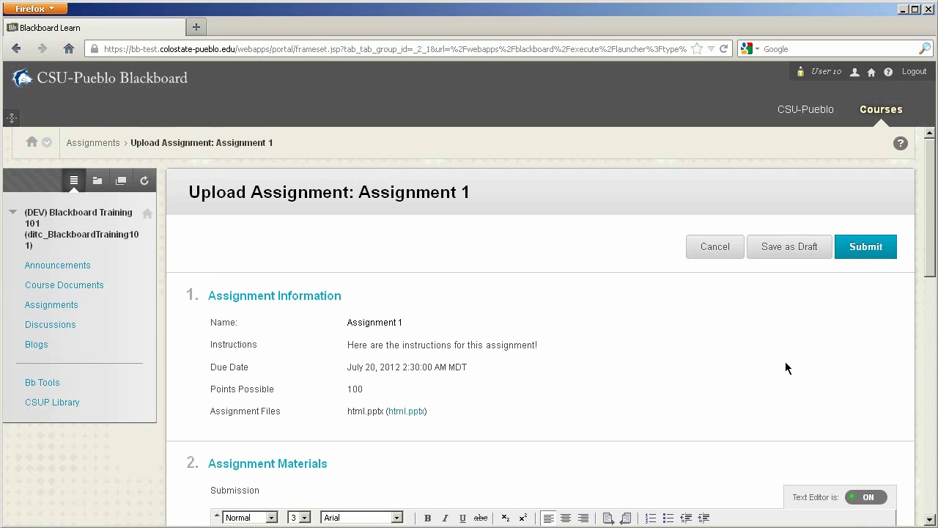
scroll(748, 366, down, 4)
scroll(301, 408, down, 5)
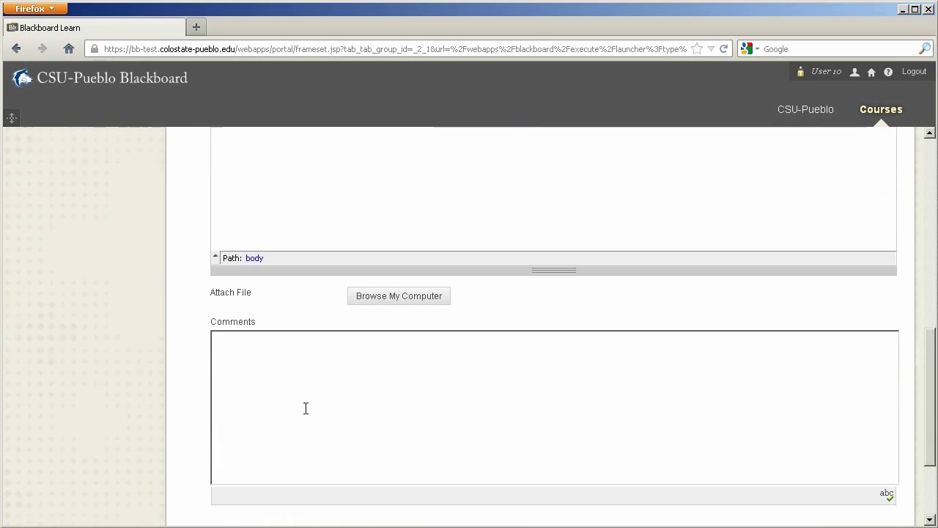
- Attach html.pptx, add the comment 'i updated my Excel doc.' and submit
click(398, 283)
click(108, 89)
click(369, 265)
click(453, 405)
text(i updated my Excel doc.)
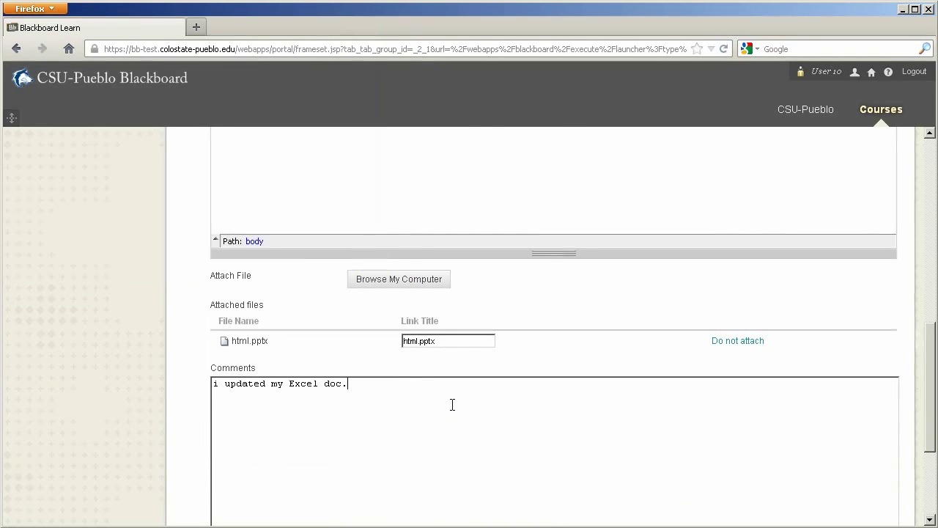
scroll(543, 414, down, 4)
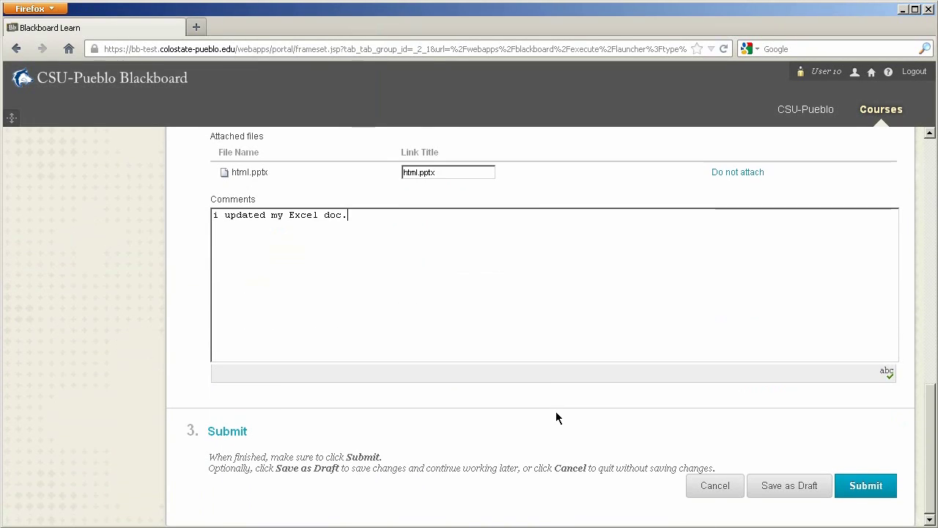
click(862, 495)
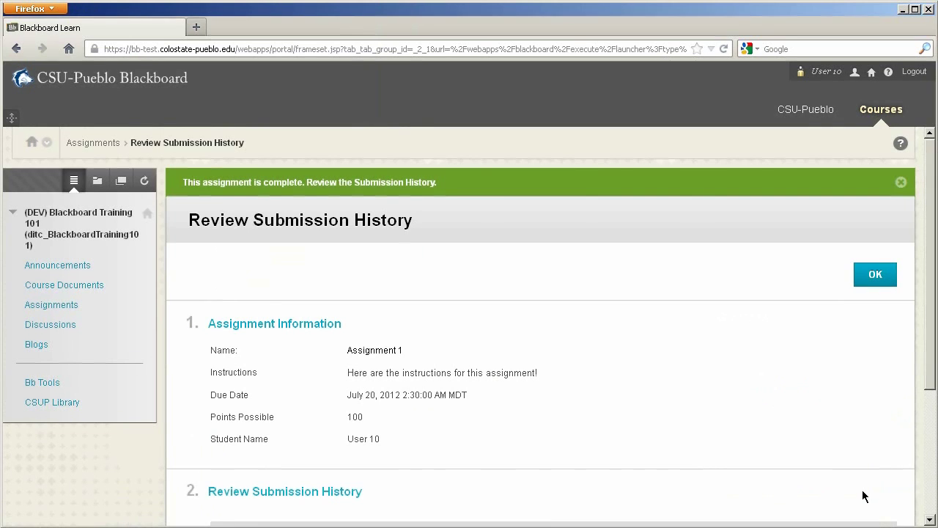
- Return to Assignments and open Assignment 1's submission history
click(879, 277)
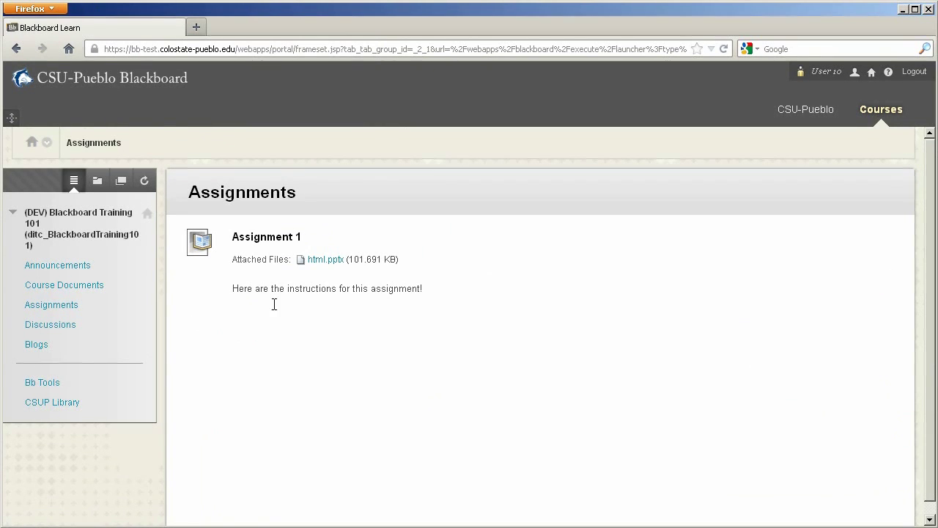
click(250, 240)
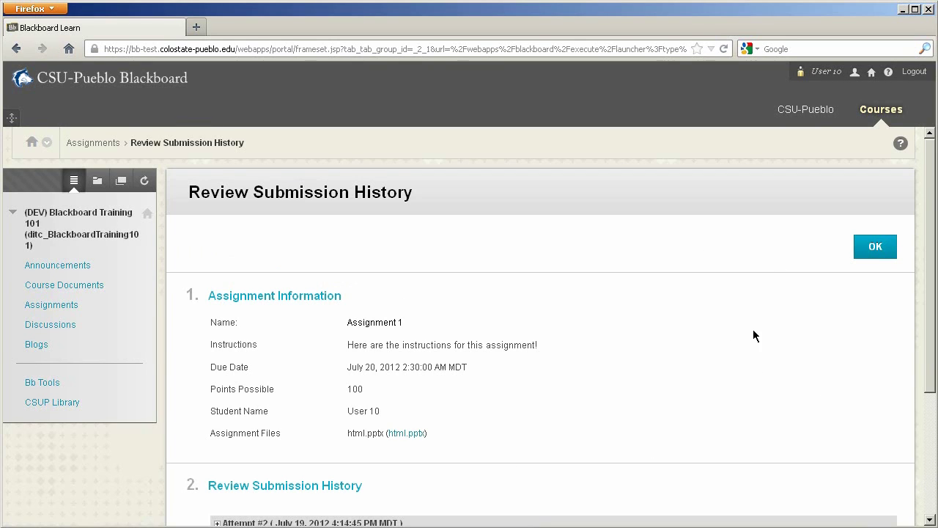
scroll(755, 335, down, 3)
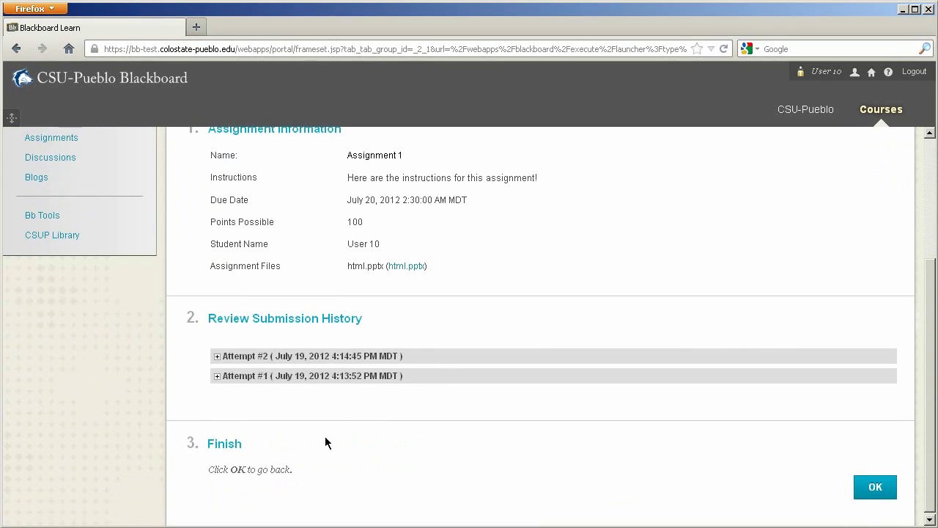
- Expand and collapse the Attempt #1 and Attempt #2 details, then return to Assignments
click(217, 376)
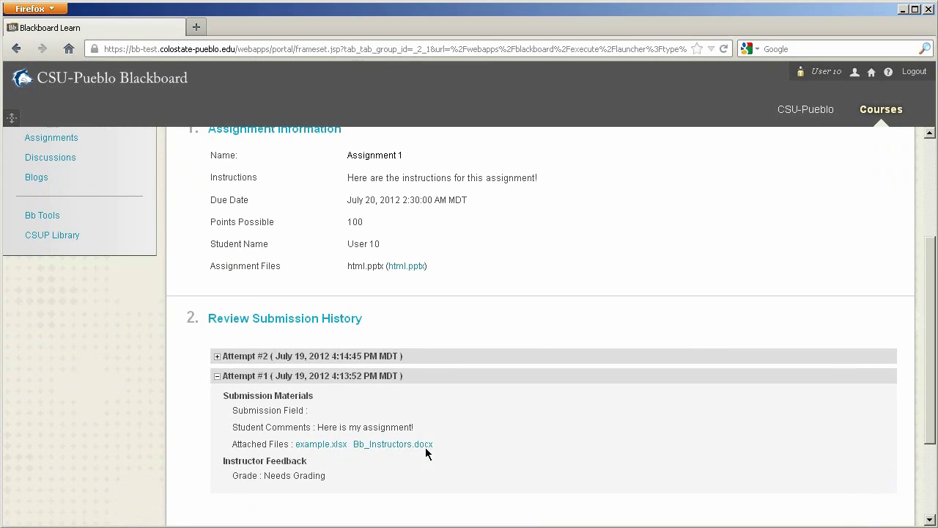
click(217, 376)
click(217, 356)
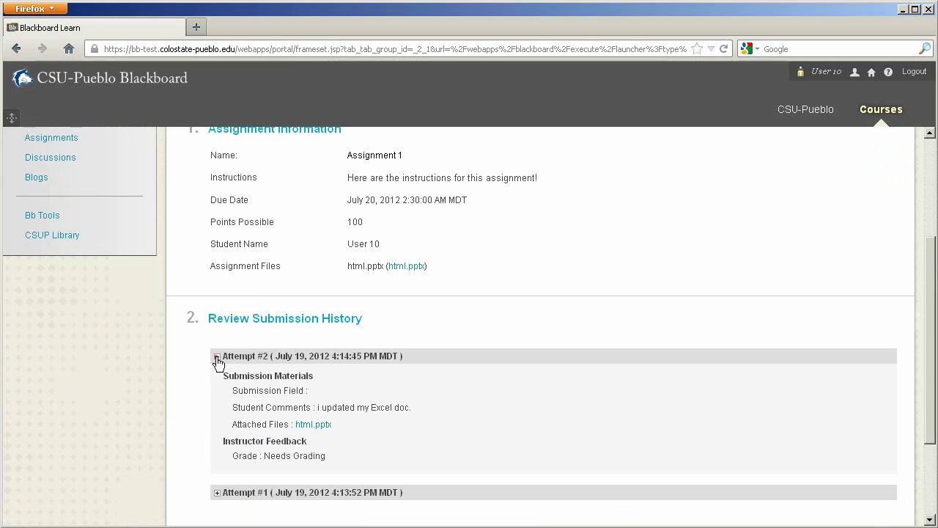
click(217, 358)
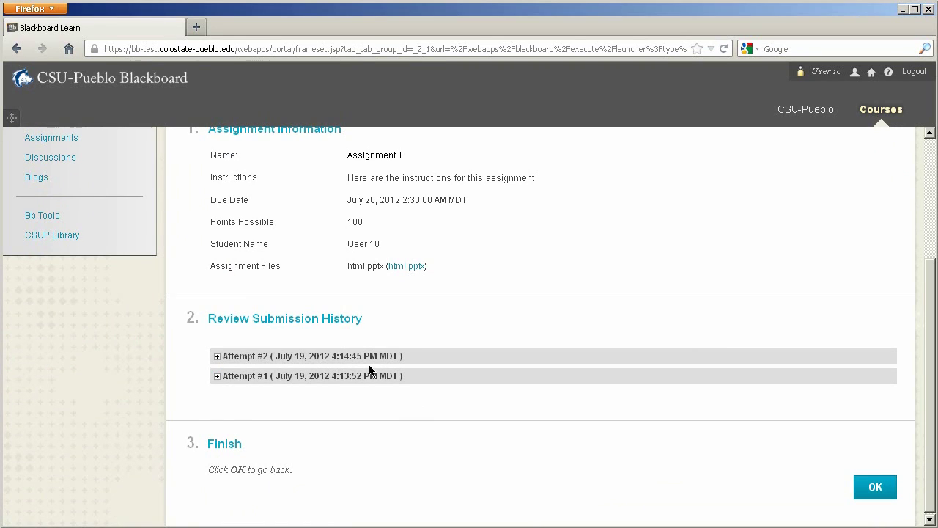
click(875, 487)
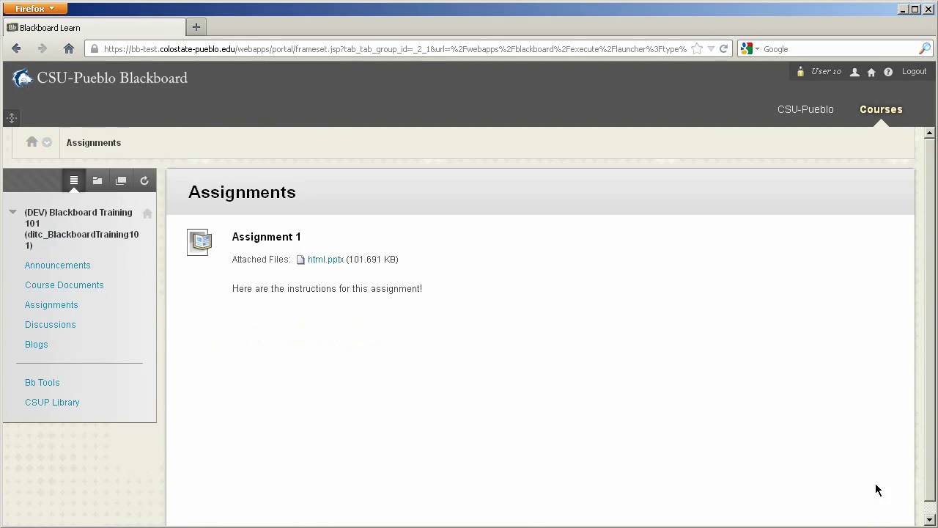